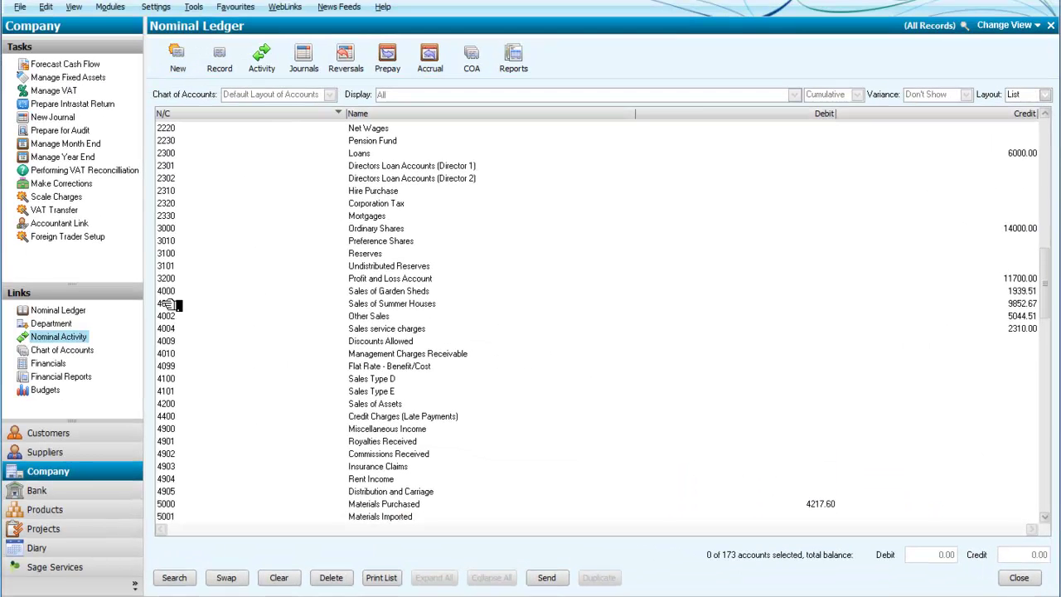
Set the total budget of account 4001 Sales of Summer Houses to 45000, distributed evenly across the months, and save the record.
click(166, 304)
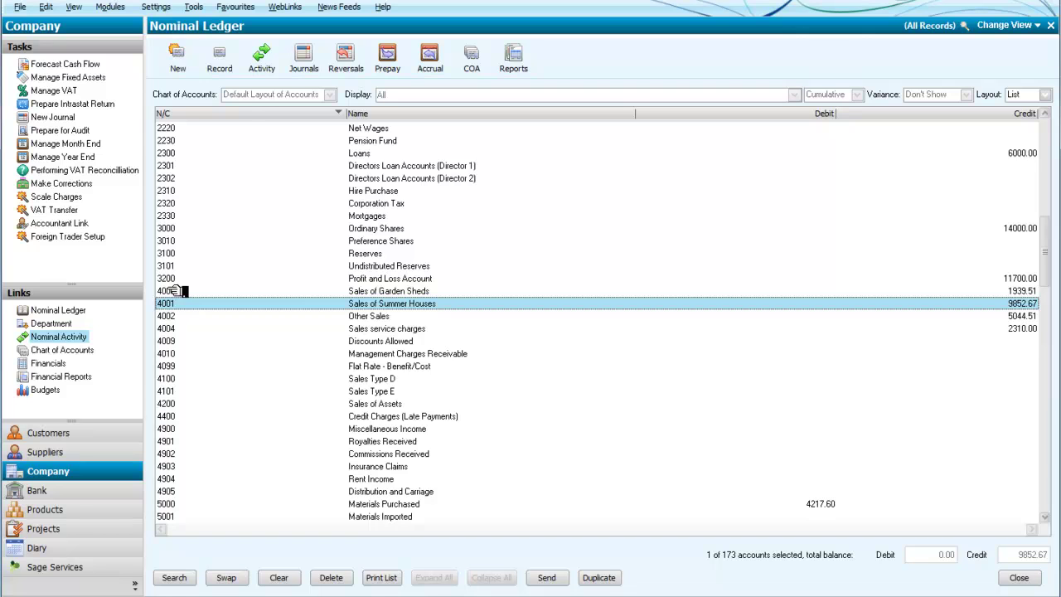
click(225, 60)
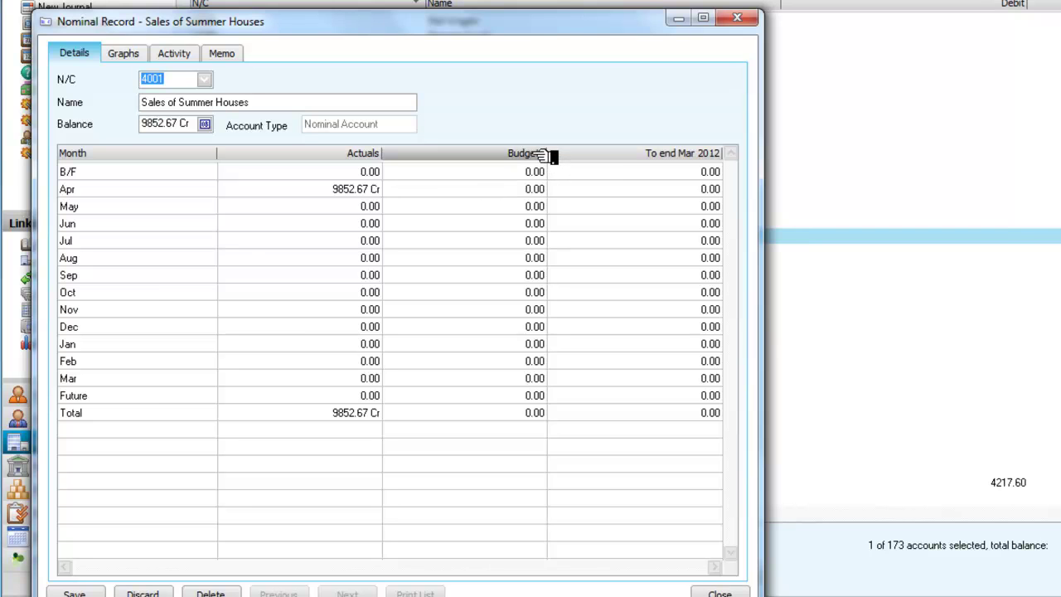
click(537, 413)
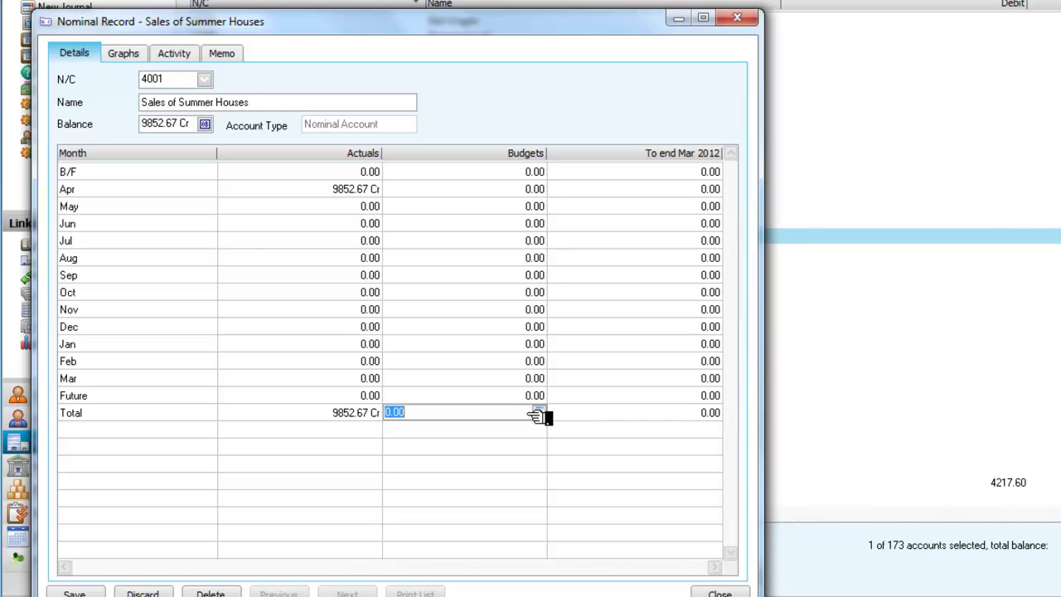
text(45000)
key(Return)
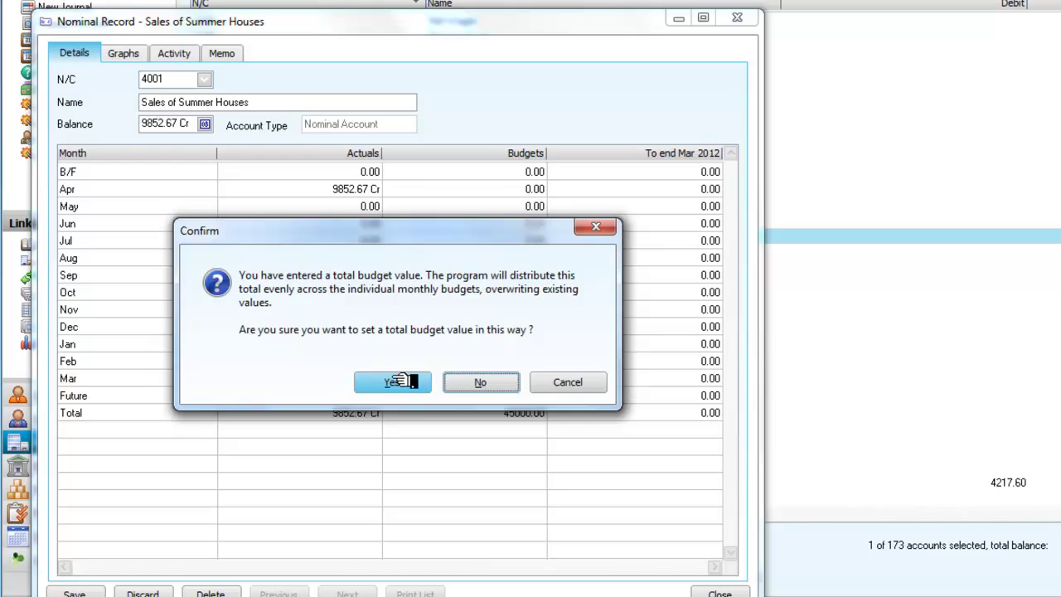
click(402, 382)
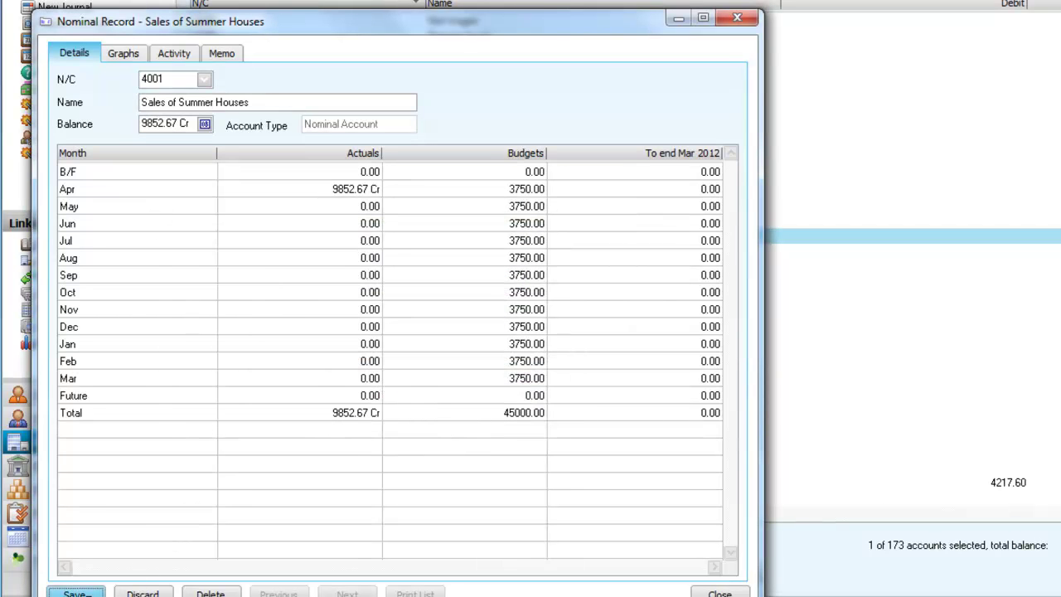
click(76, 593)
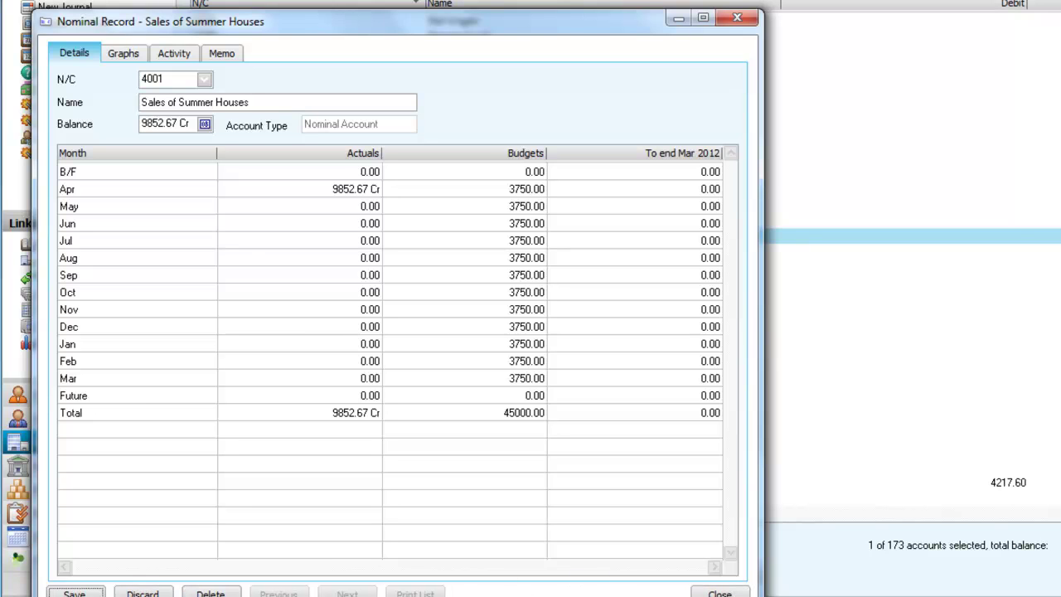
click(86, 594)
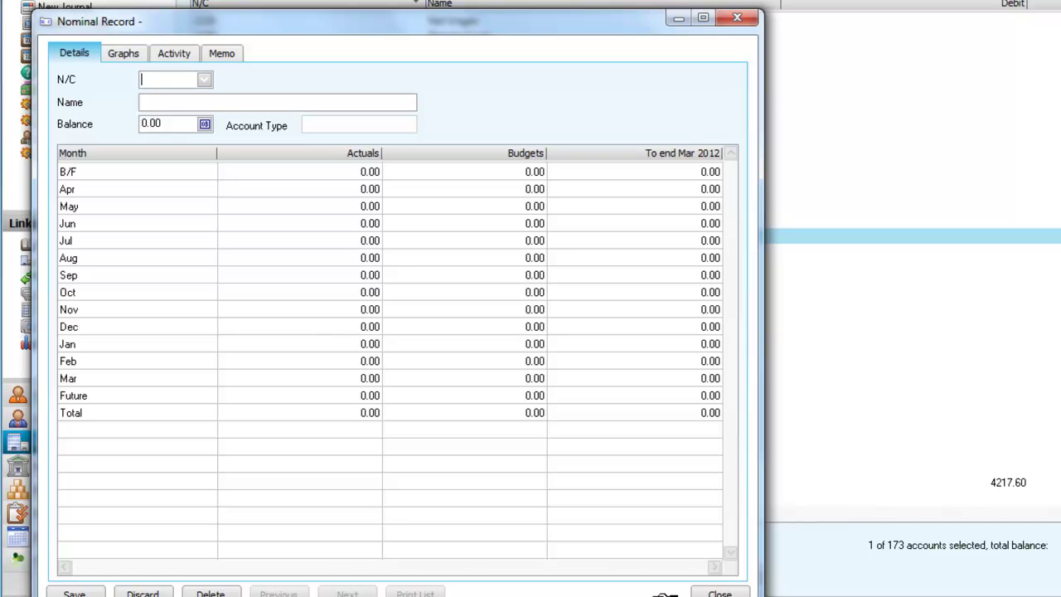
click(706, 590)
click(736, 17)
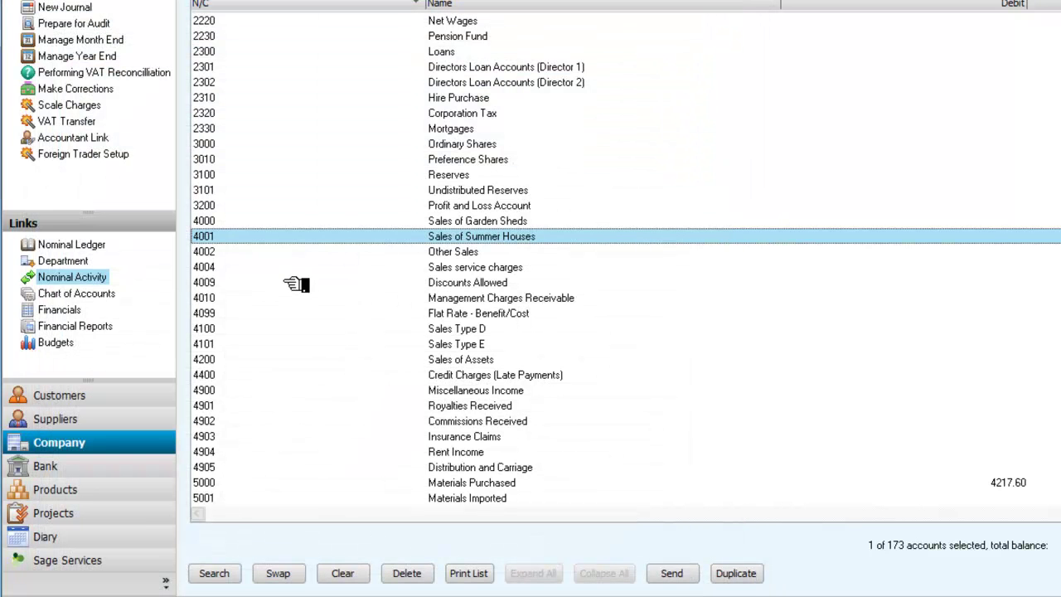
Set the total budget of account 4002 Other Sales to 36000, distributed evenly across the months, and save the record.
click(207, 253)
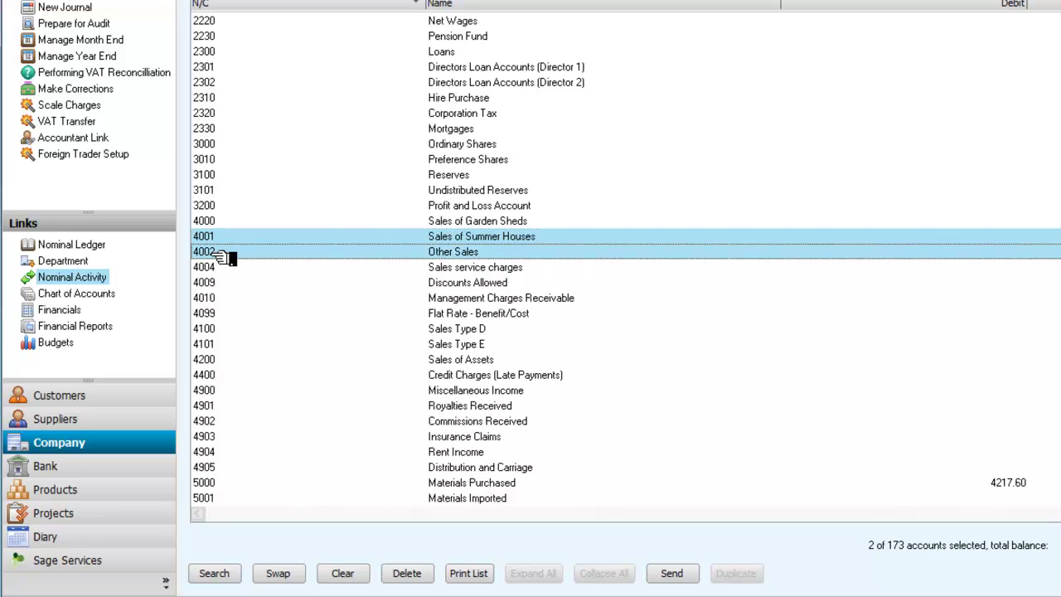
click(243, 238)
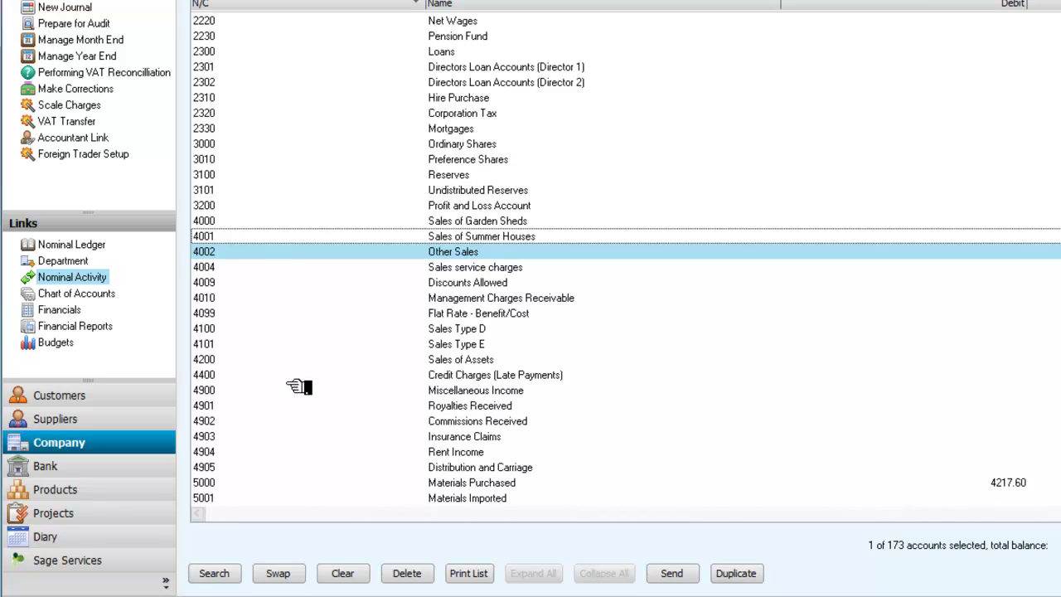
click(345, 0)
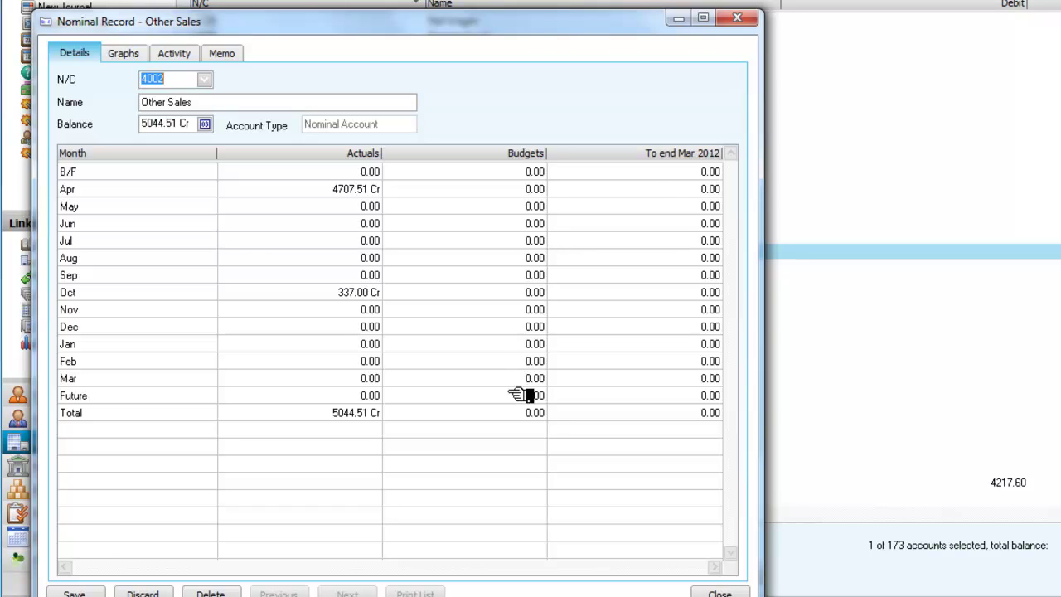
click(510, 419)
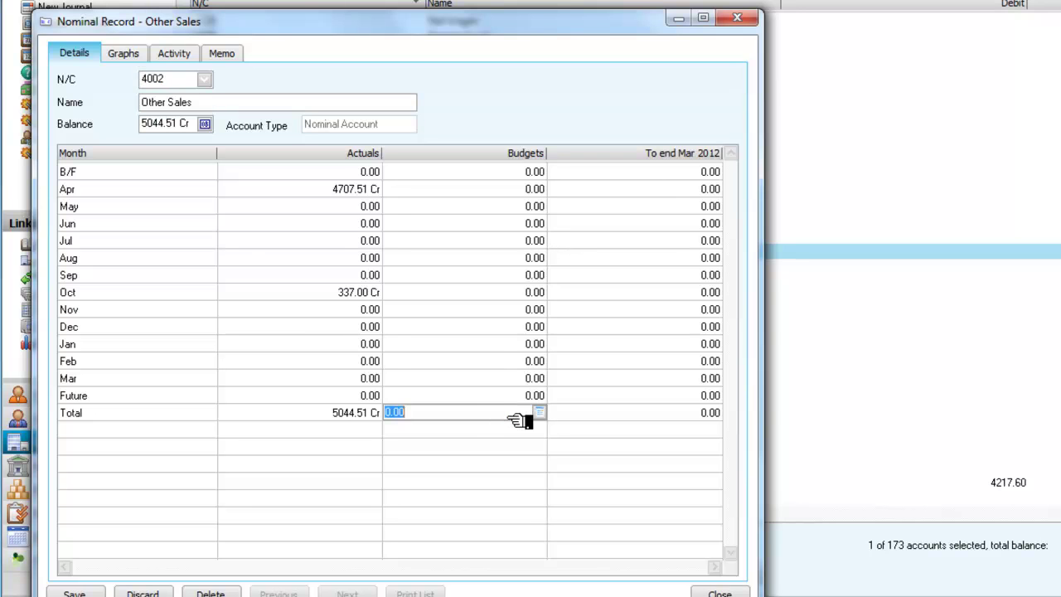
text(36000)
key(Return)
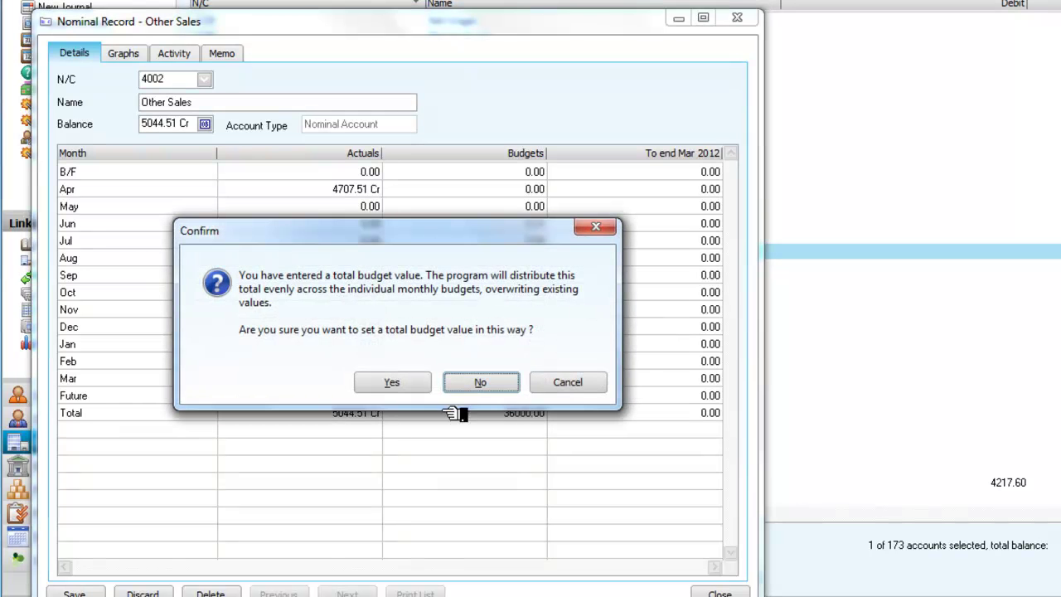
click(391, 383)
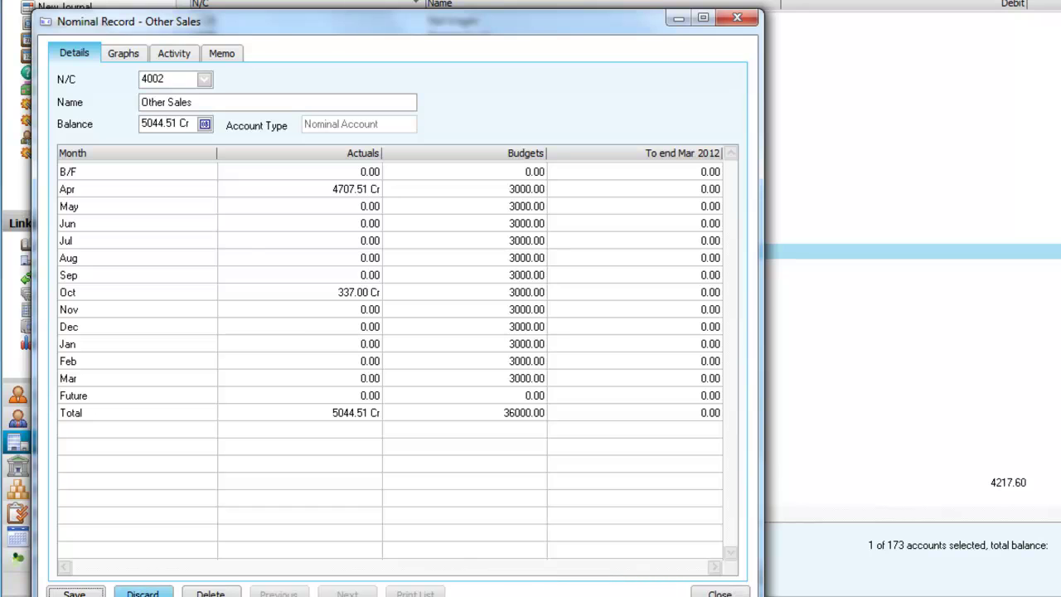
click(71, 593)
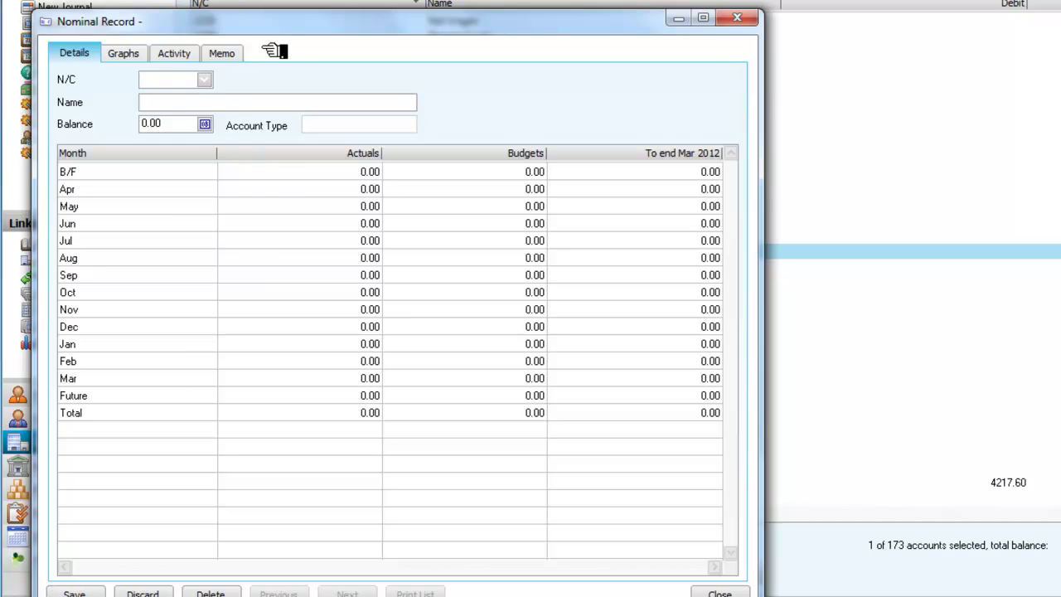
Load account 4004 Sales service charges, set its total budget to 45000 spread evenly across the months, and save the record.
drag(278, 27, 427, 2)
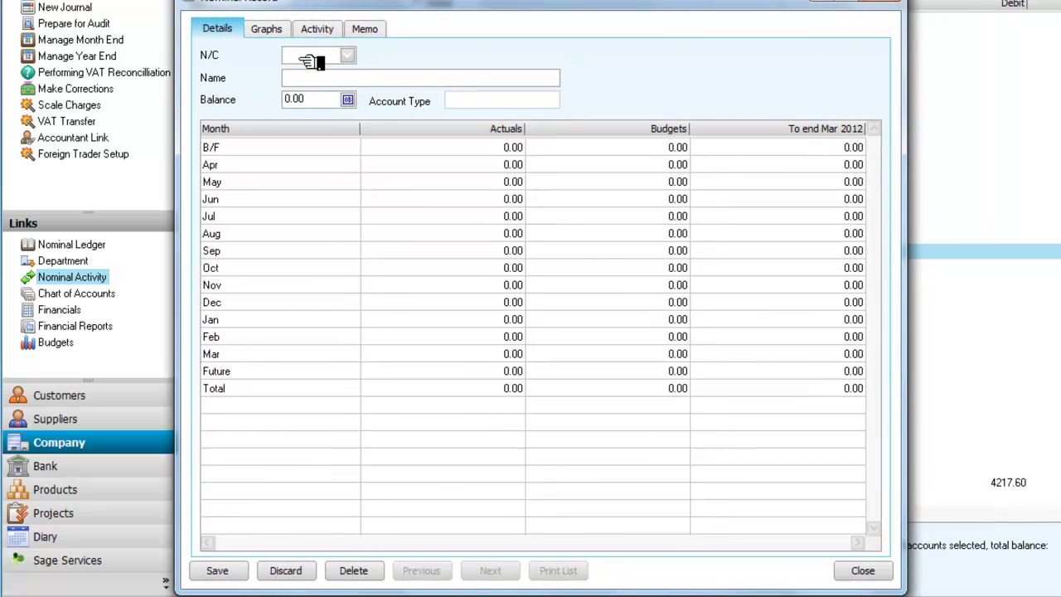
text(4004)
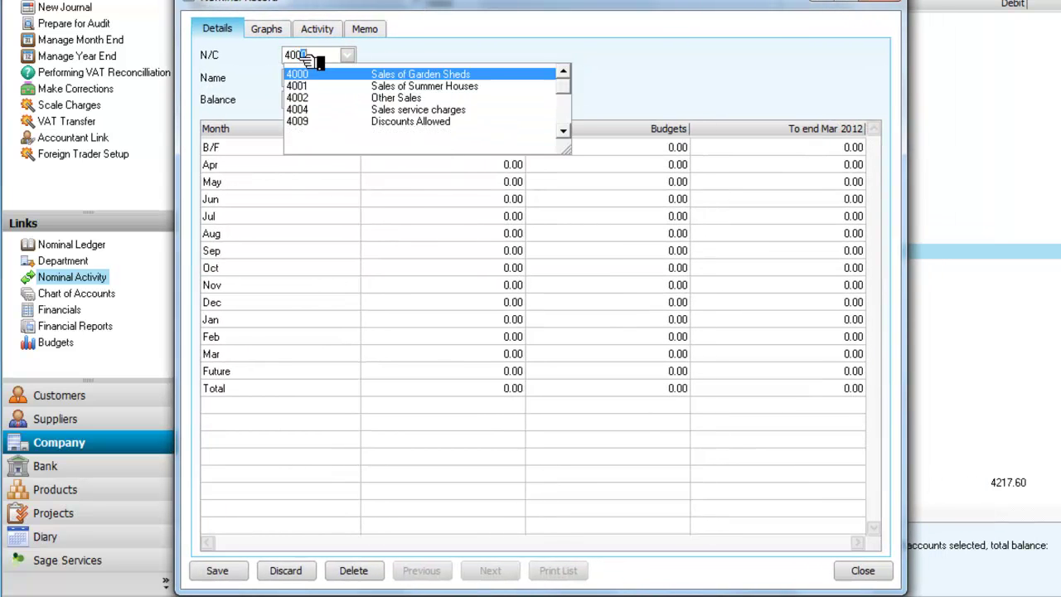
click(317, 72)
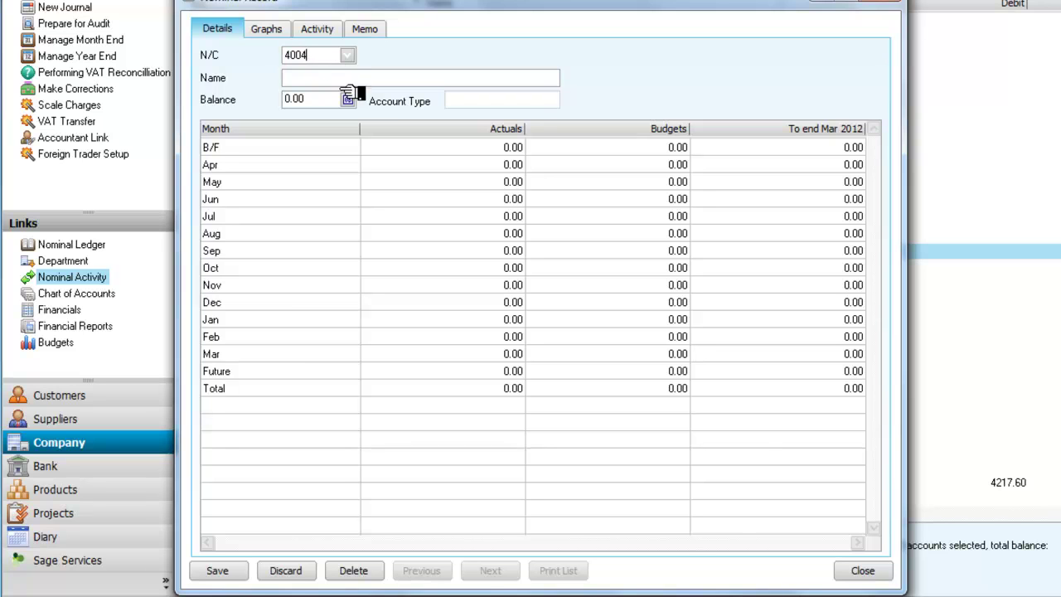
click(630, 394)
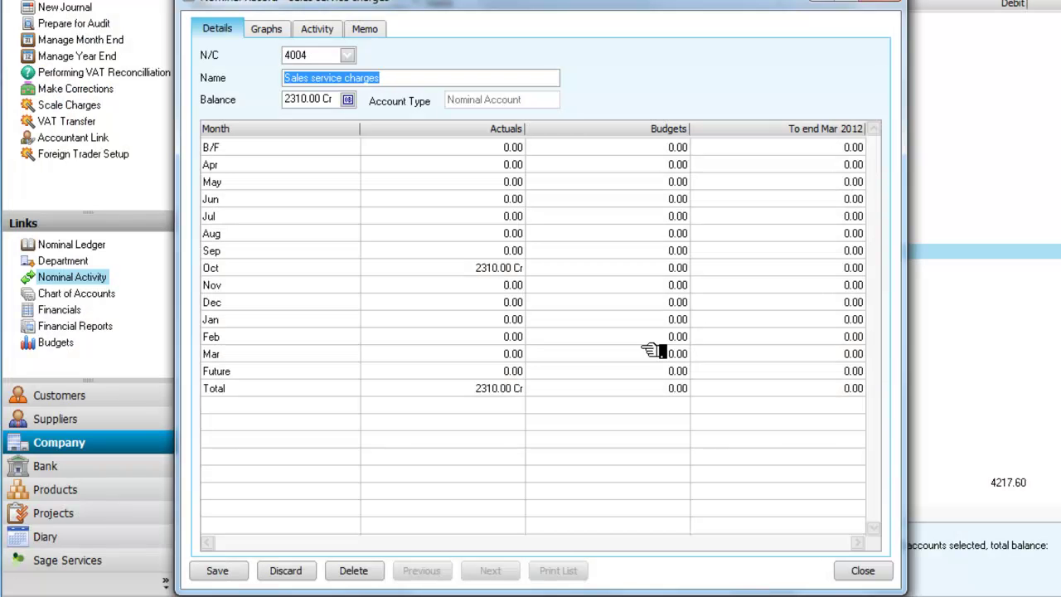
click(640, 387)
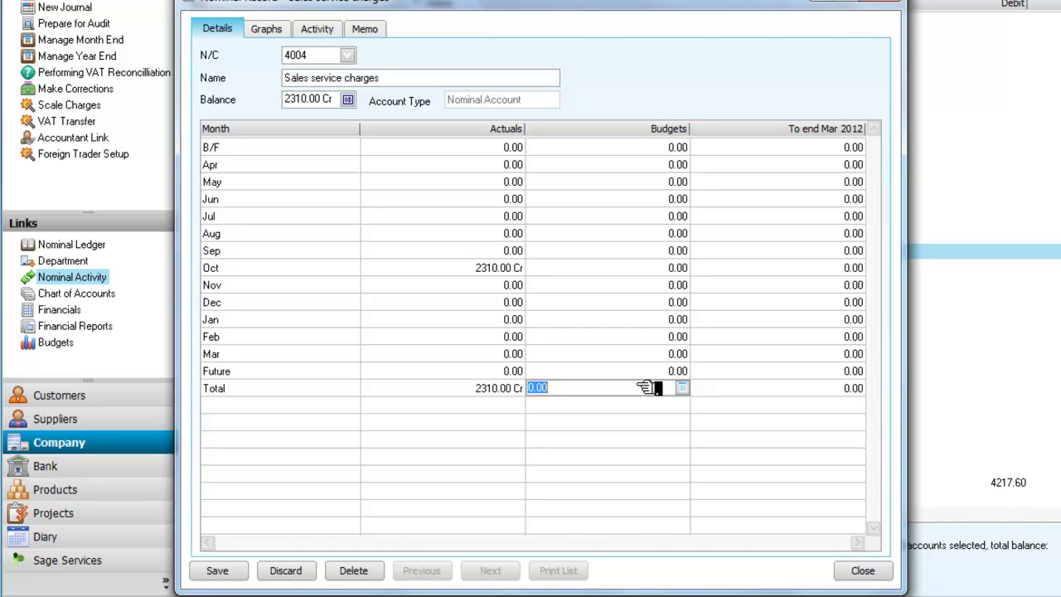
text(45000)
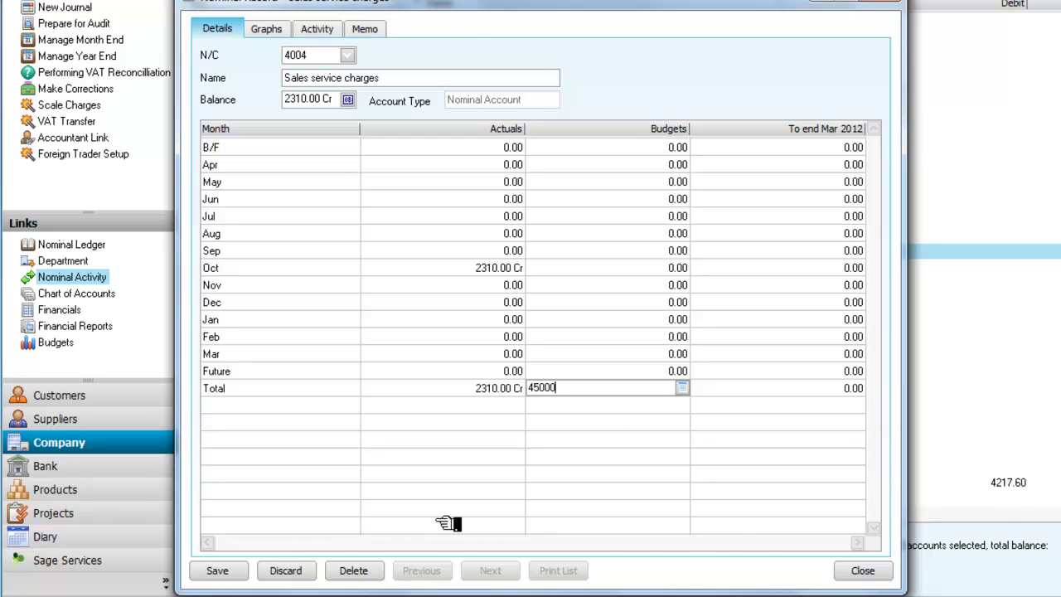
key(Return)
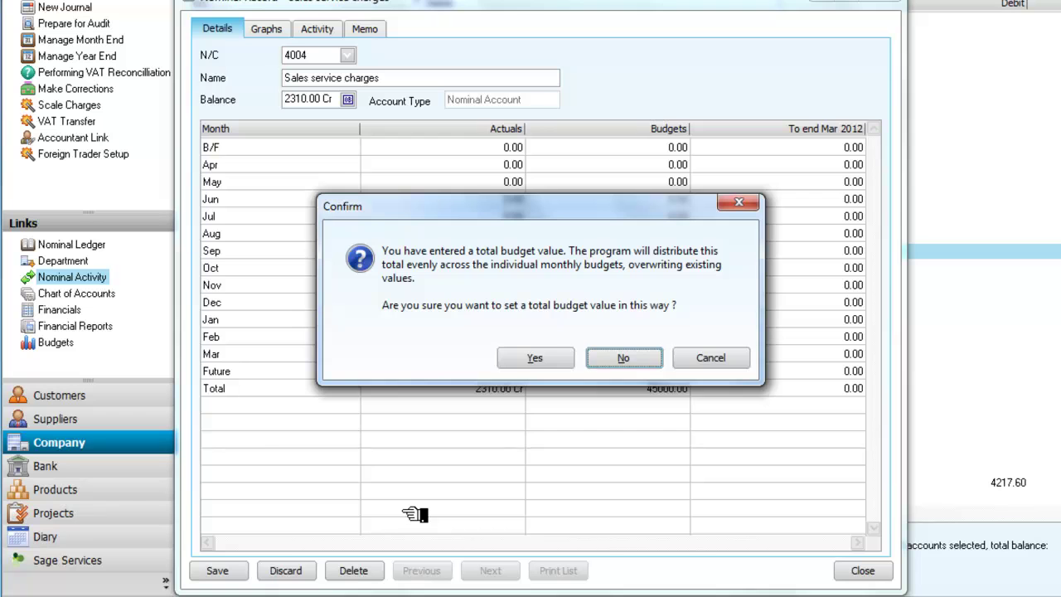
click(530, 358)
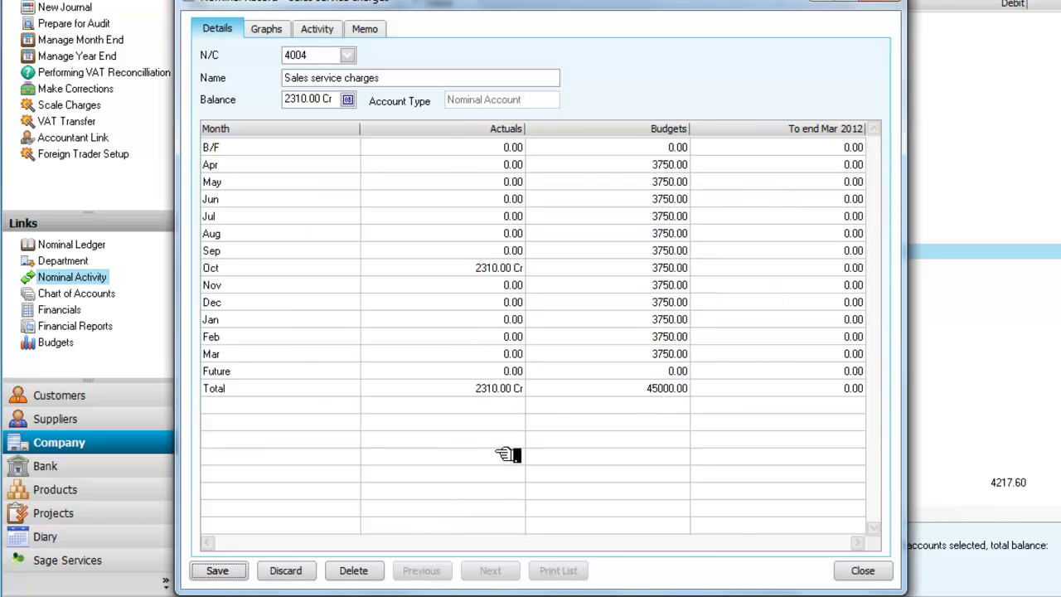
click(215, 577)
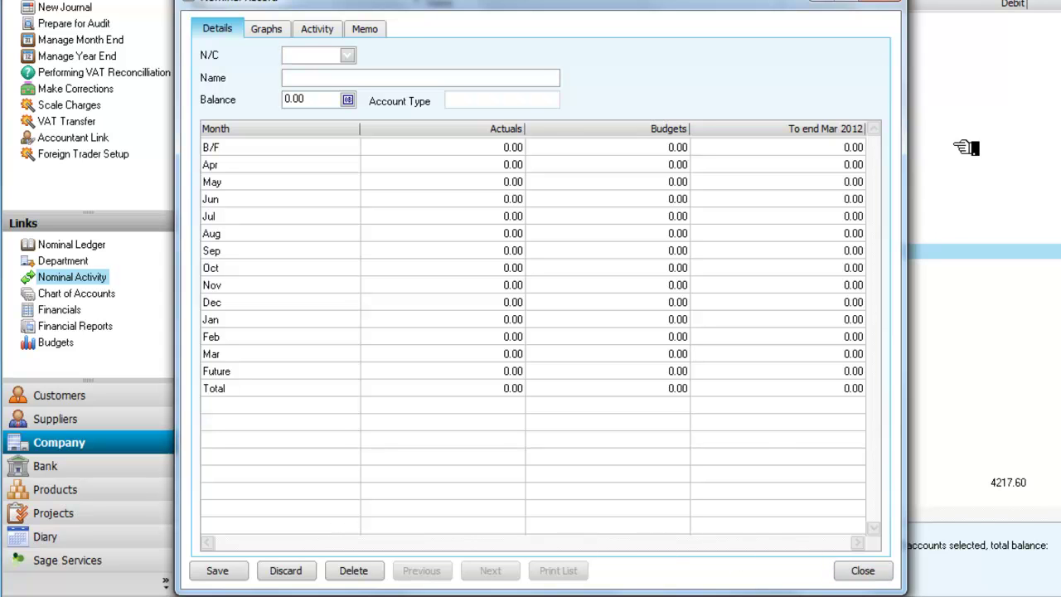
click(886, 4)
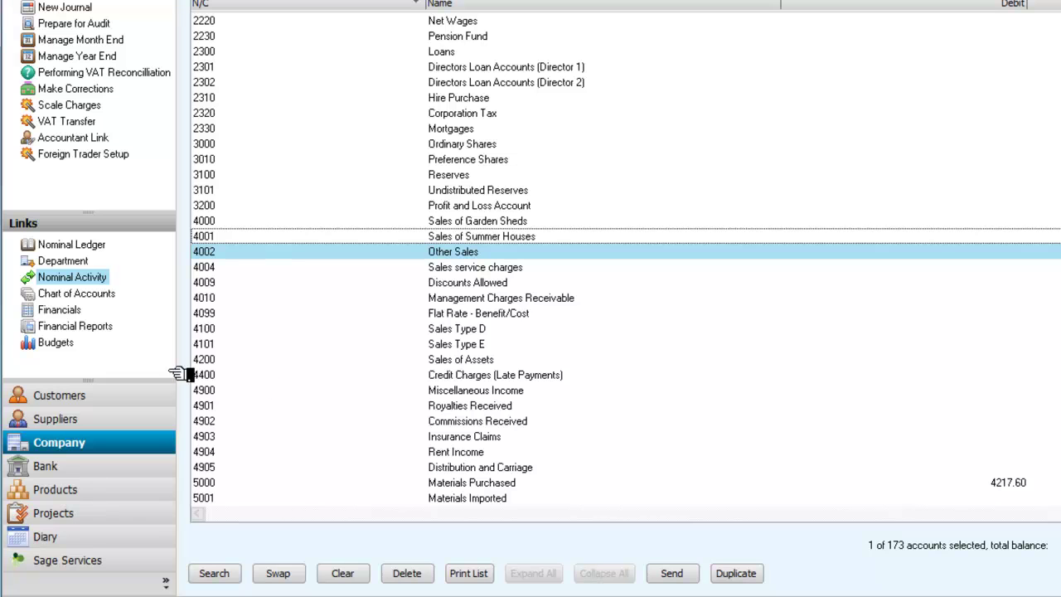
Preview the Budget Report for April 2012 to March 2013 and examine actuals against budgets and variances.
click(80, 326)
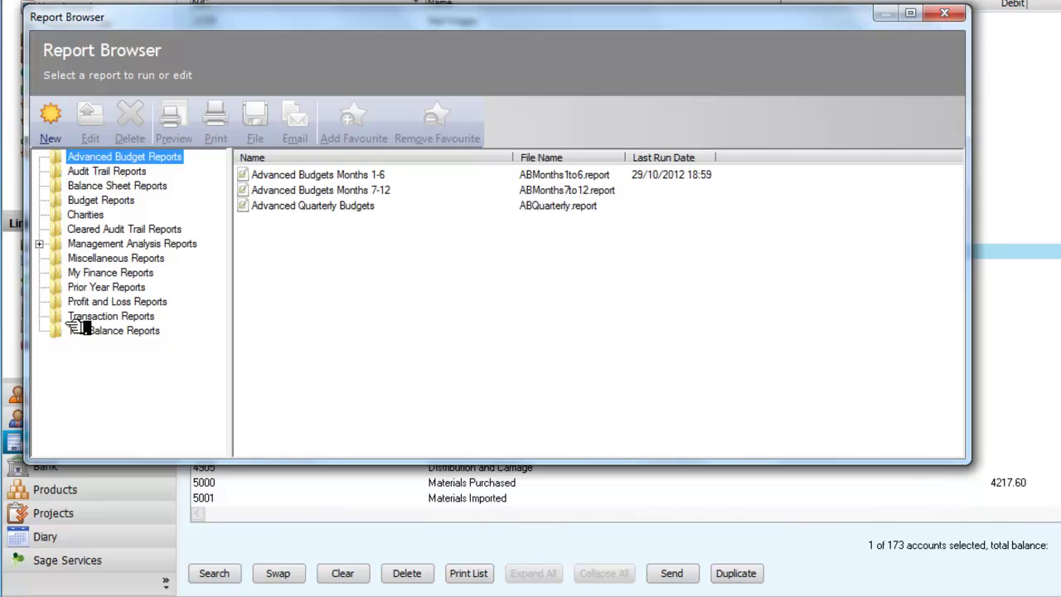
click(119, 203)
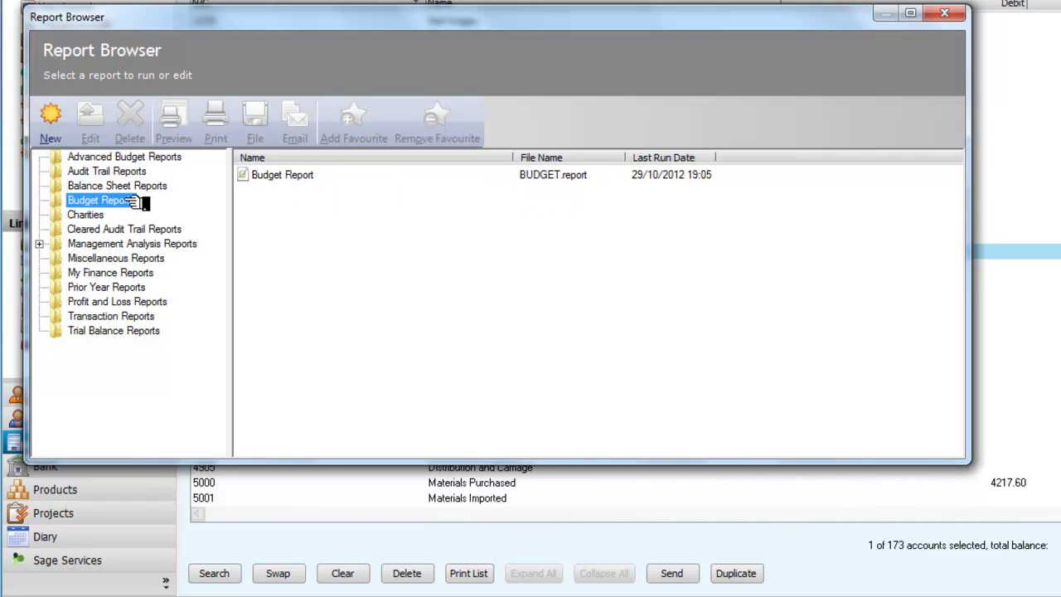
click(285, 175)
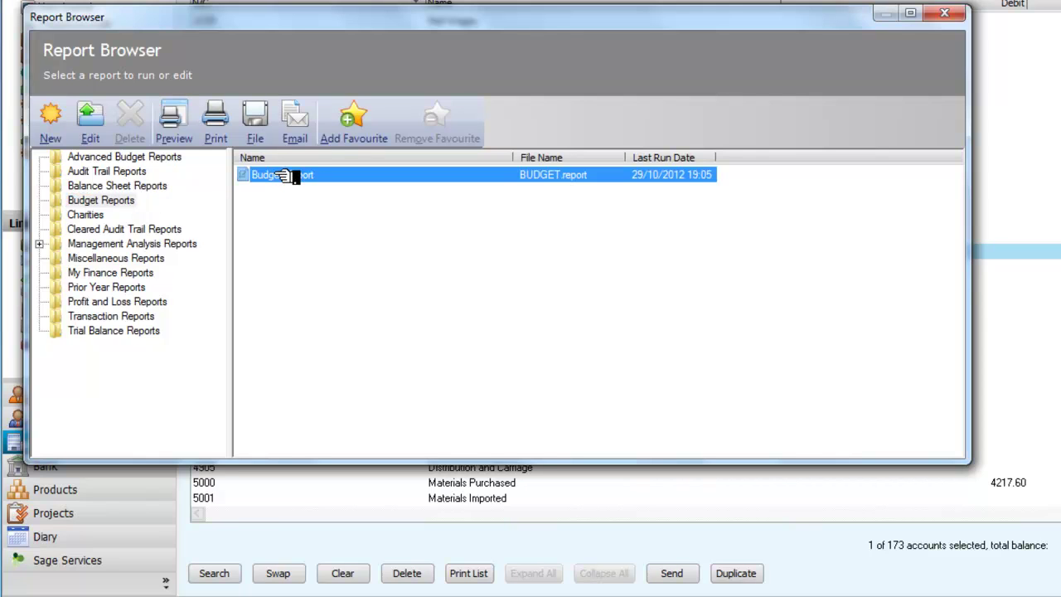
click(187, 128)
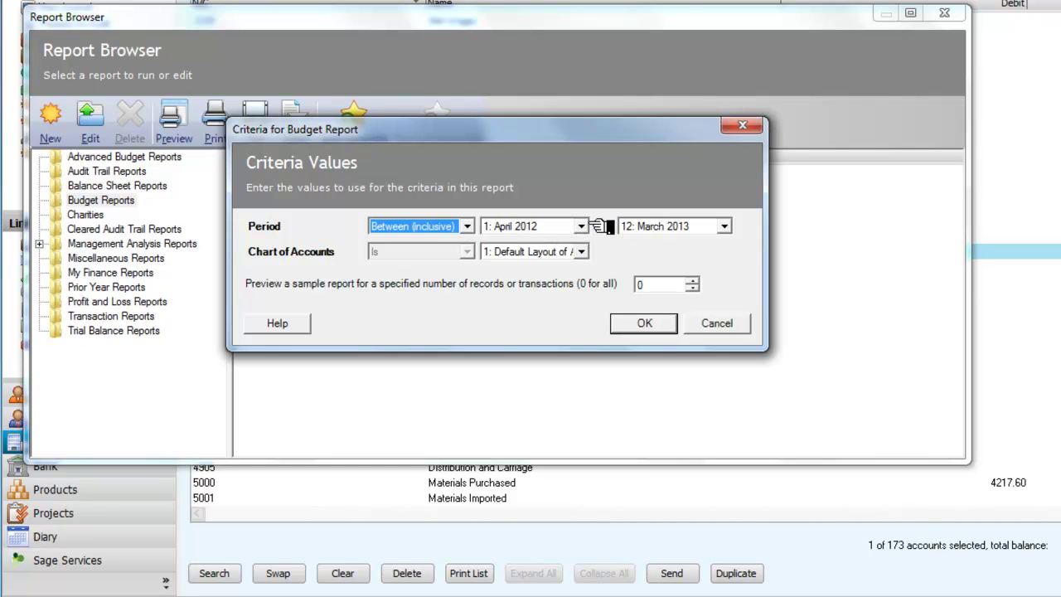
click(651, 323)
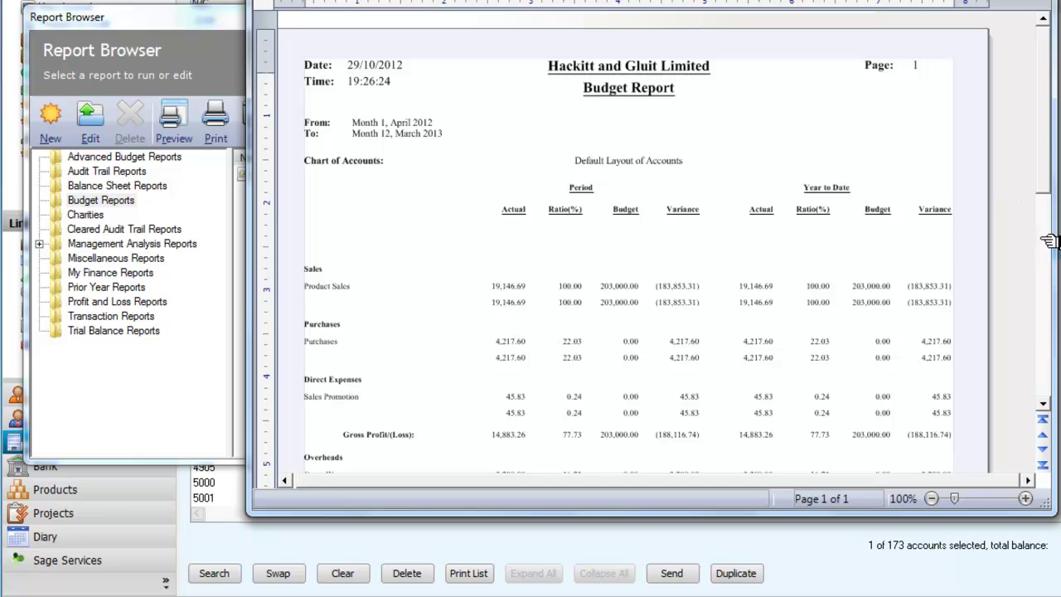
click(982, 7)
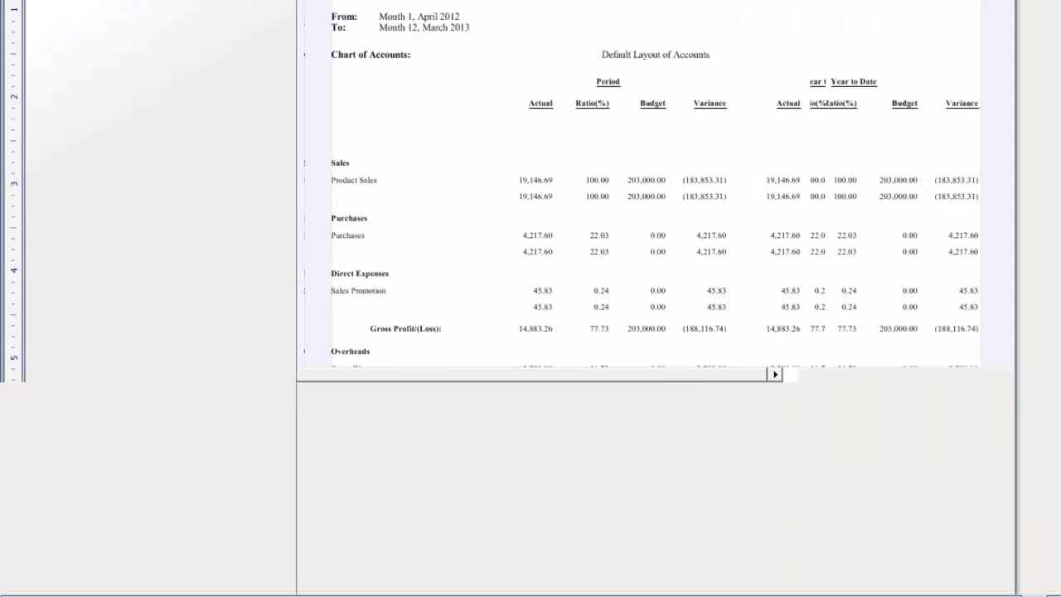
scroll(343, 241, down, 2)
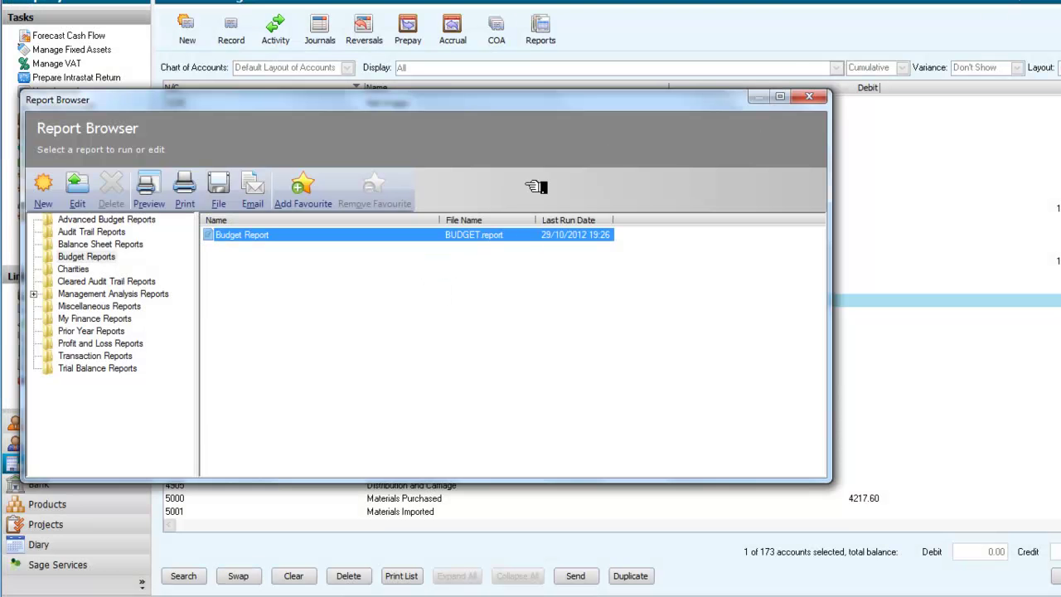
click(809, 96)
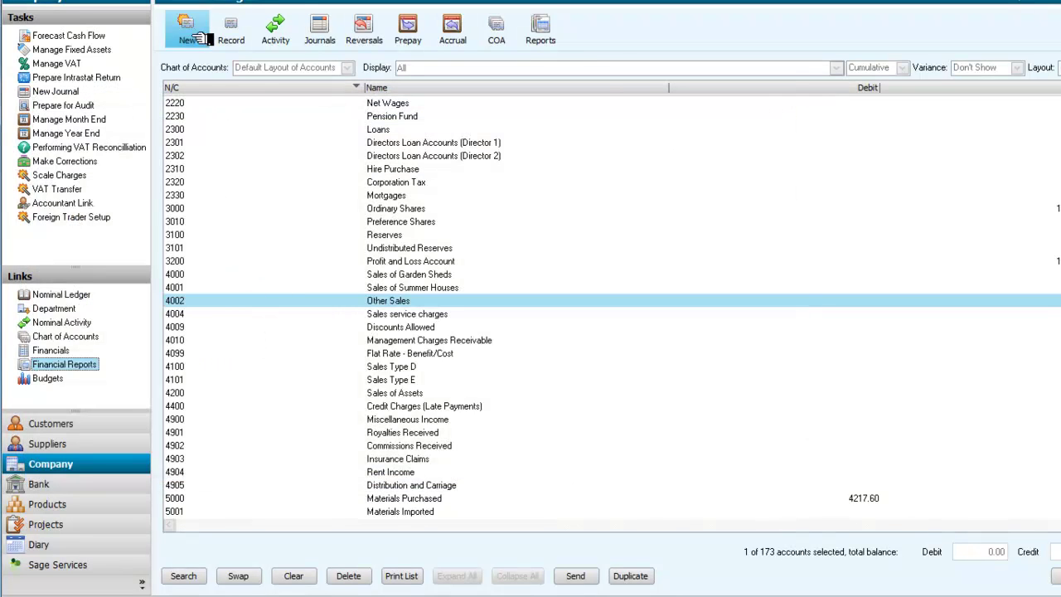
Change the default program date to 29/10/2012, closing all other open windows first.
click(166, 1)
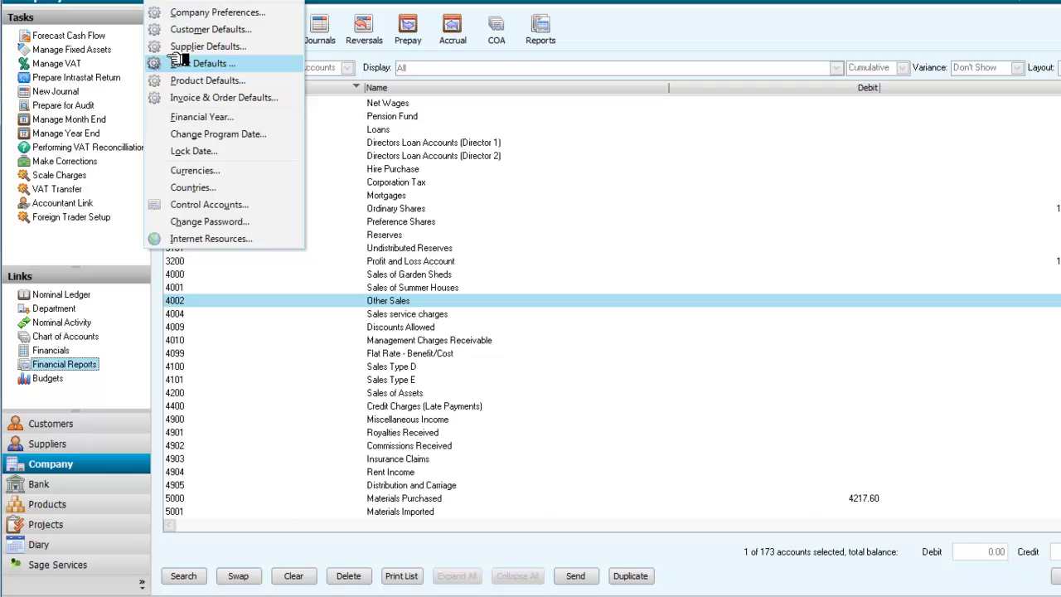
click(204, 135)
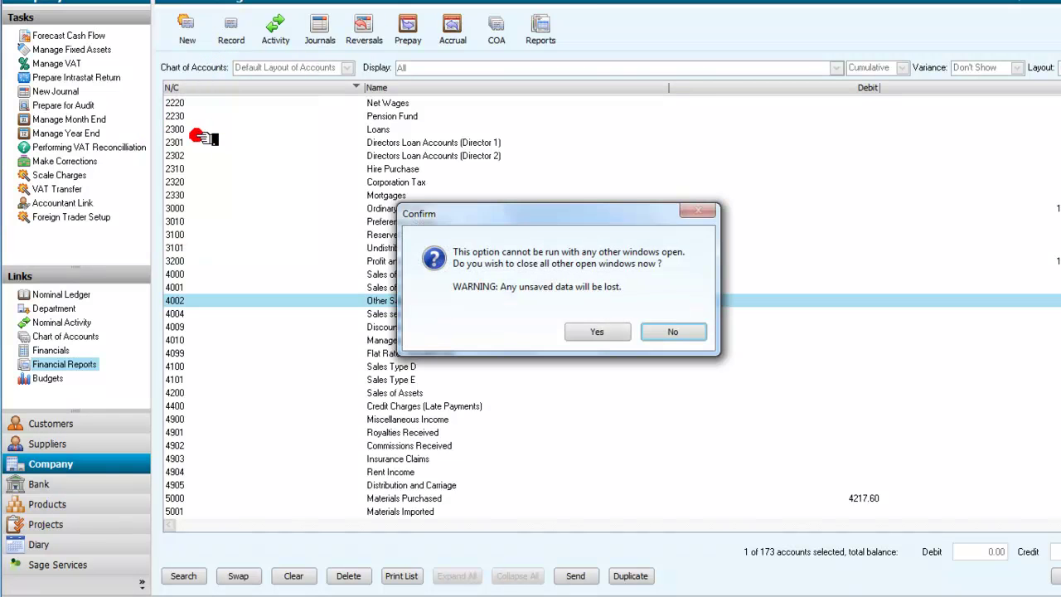
click(597, 331)
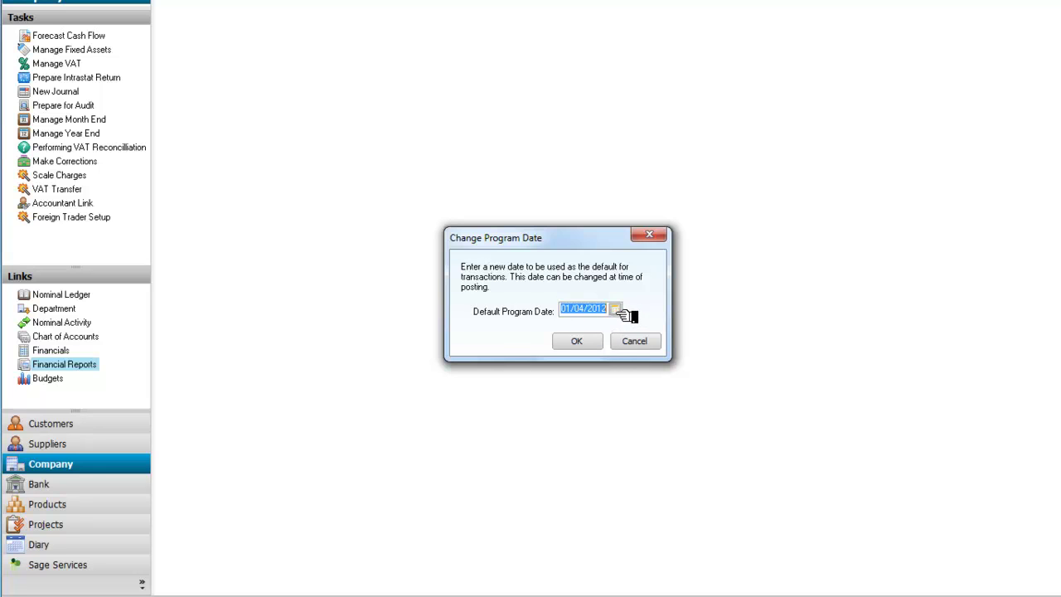
click(616, 309)
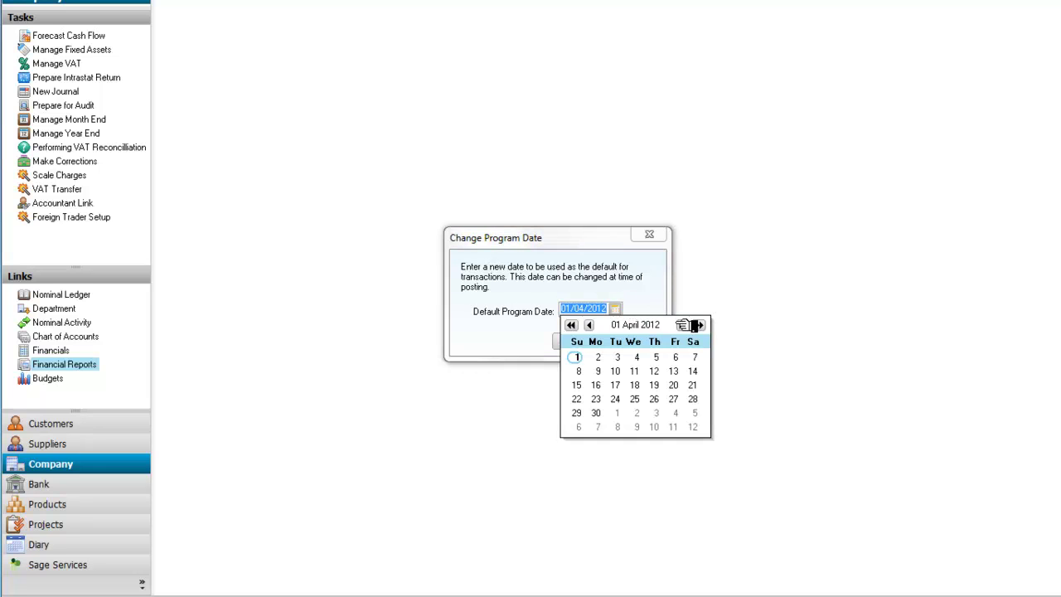
click(683, 325)
click(684, 325)
click(683, 325)
click(683, 325)
click(683, 325)
click(683, 325)
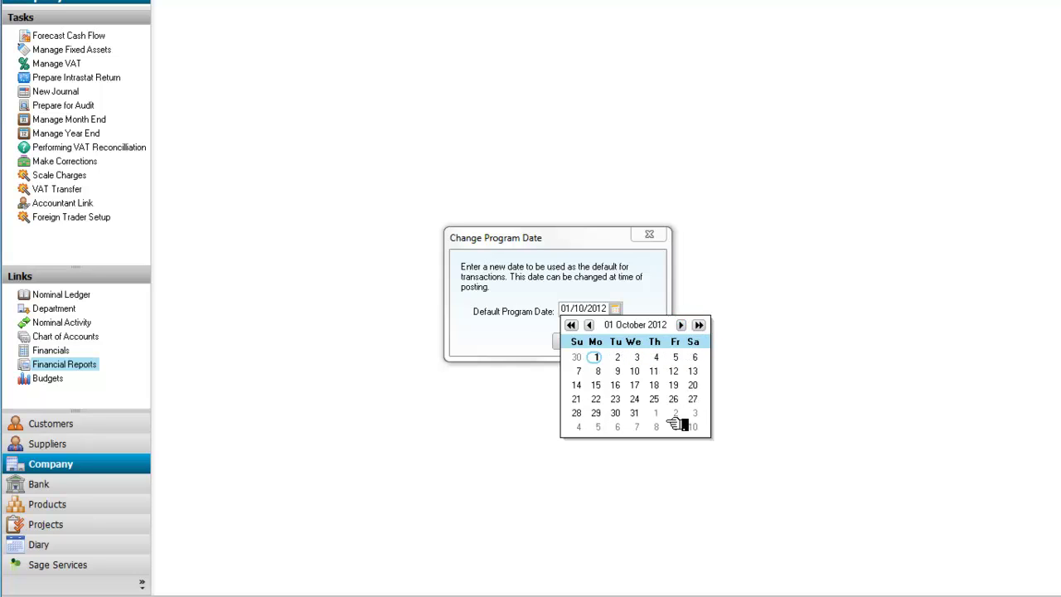
click(599, 412)
click(501, 340)
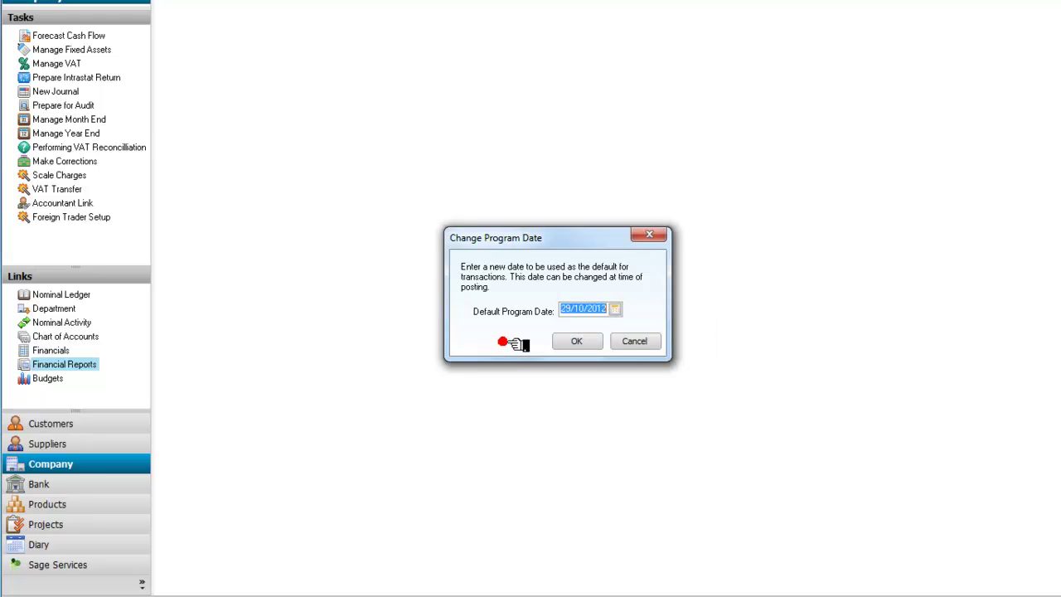
click(585, 341)
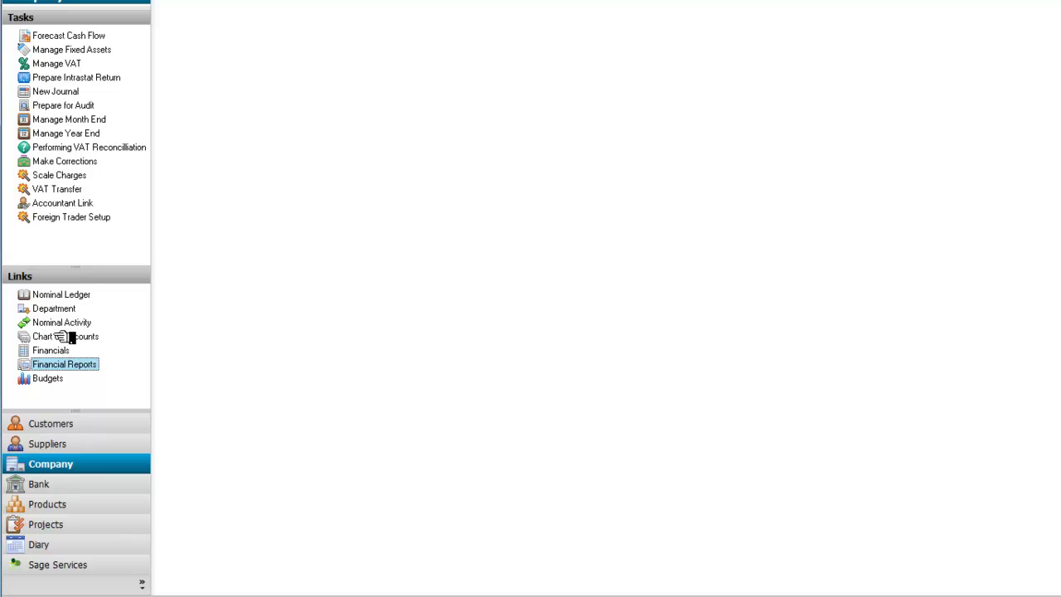
Start a preview of the Nominal Ledger Budgets (months 7-12) report from the Nominal Ledger's budget reports.
click(58, 295)
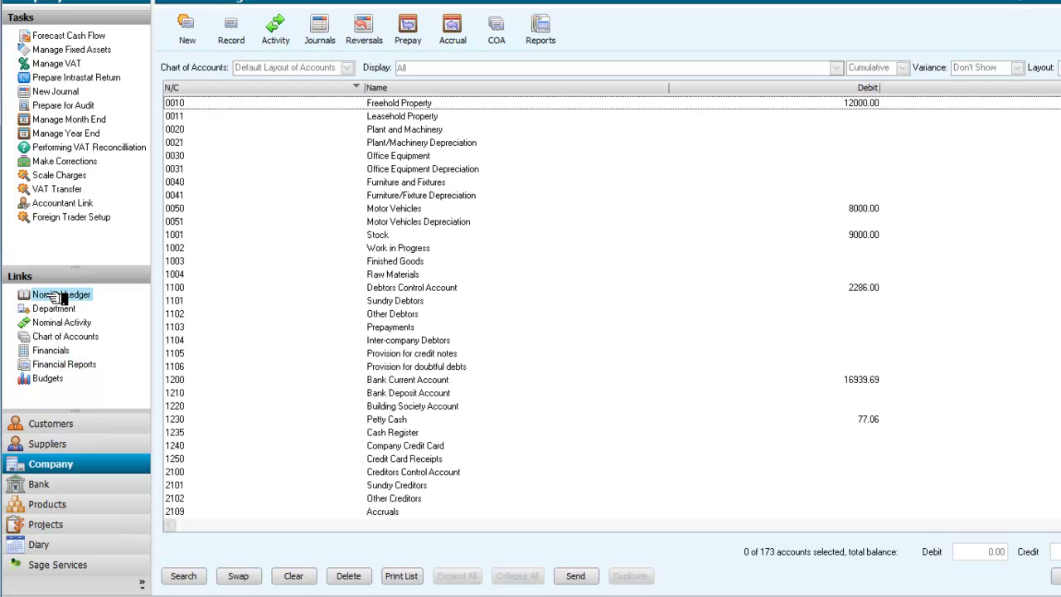
click(547, 27)
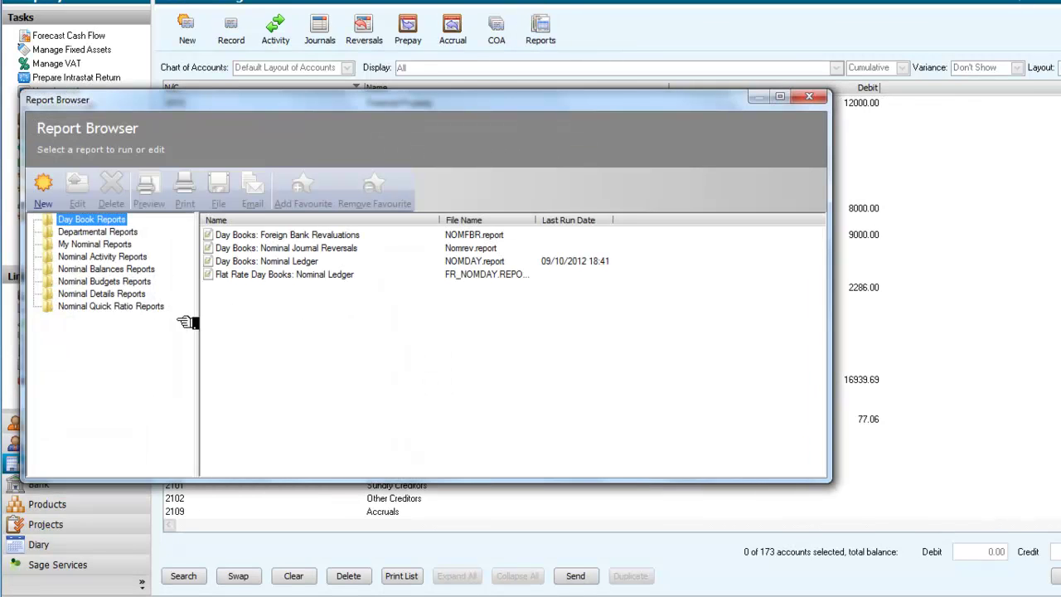
click(112, 282)
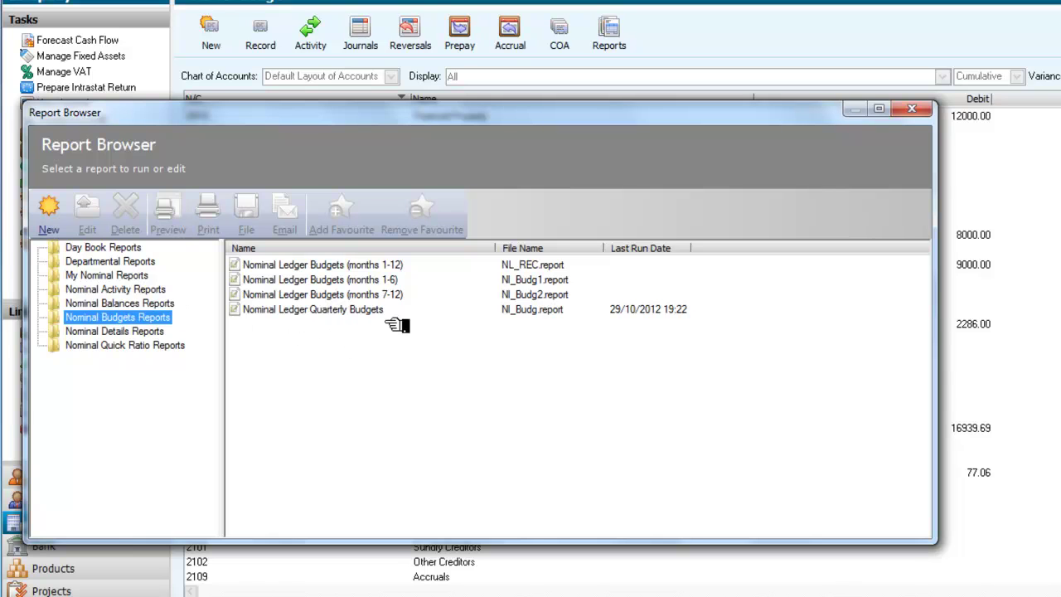
click(321, 295)
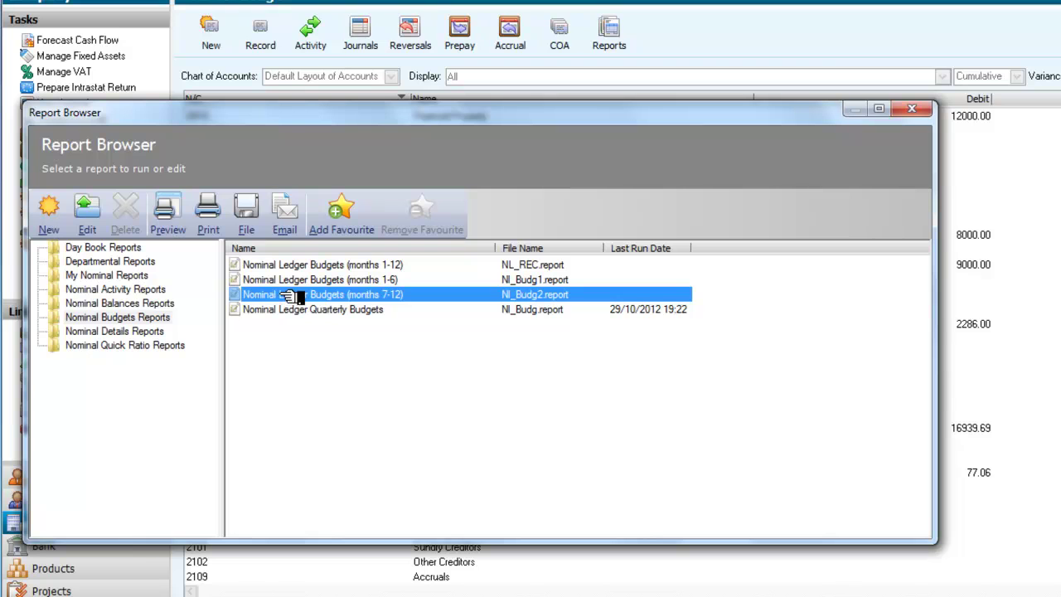
click(170, 214)
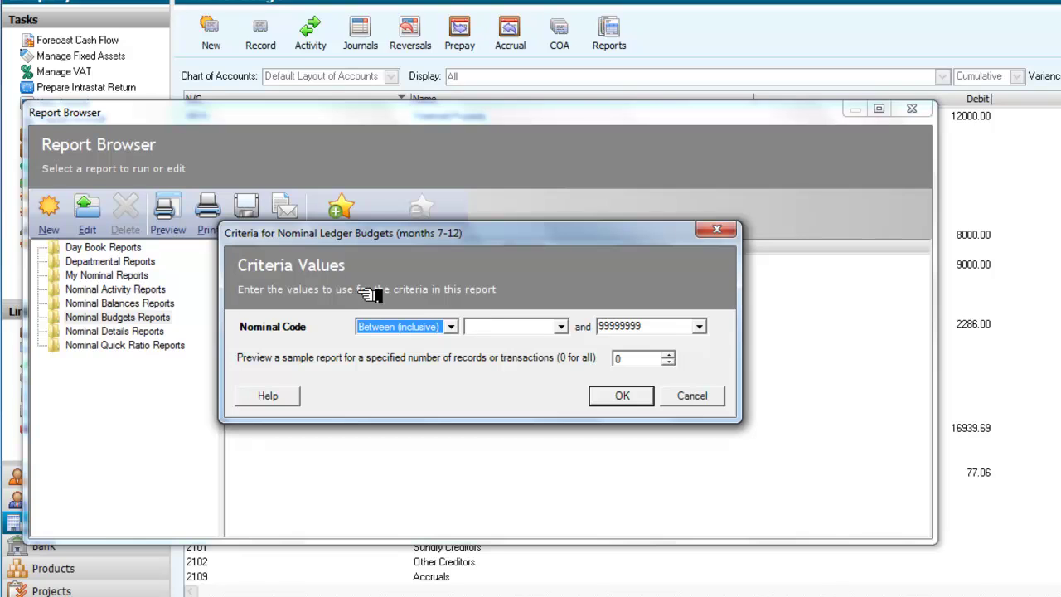
Limit the report to nominal codes 4000 through 4004 and generate the preview.
click(505, 330)
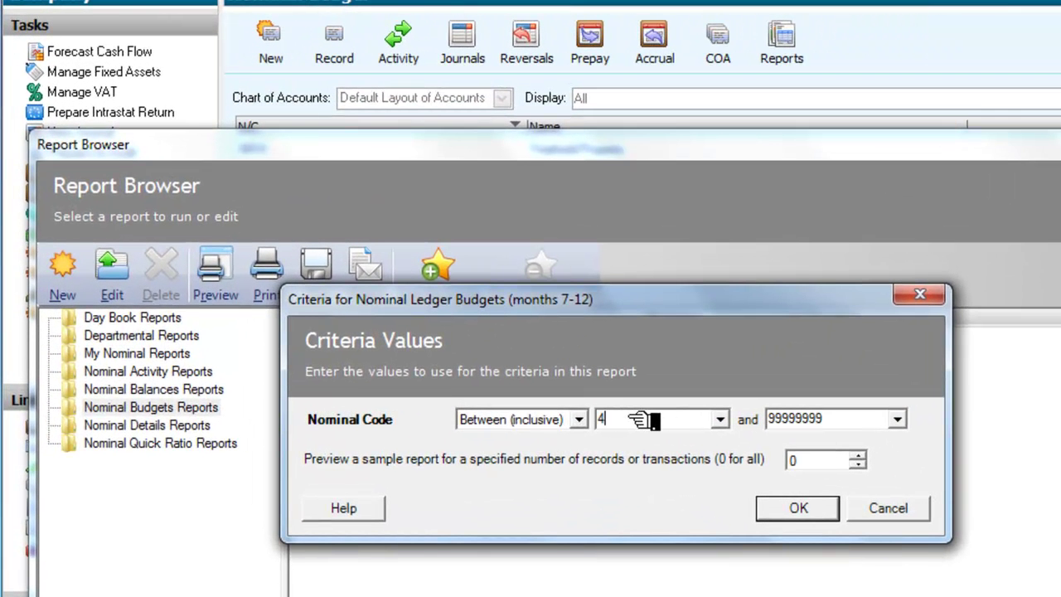
text(4000)
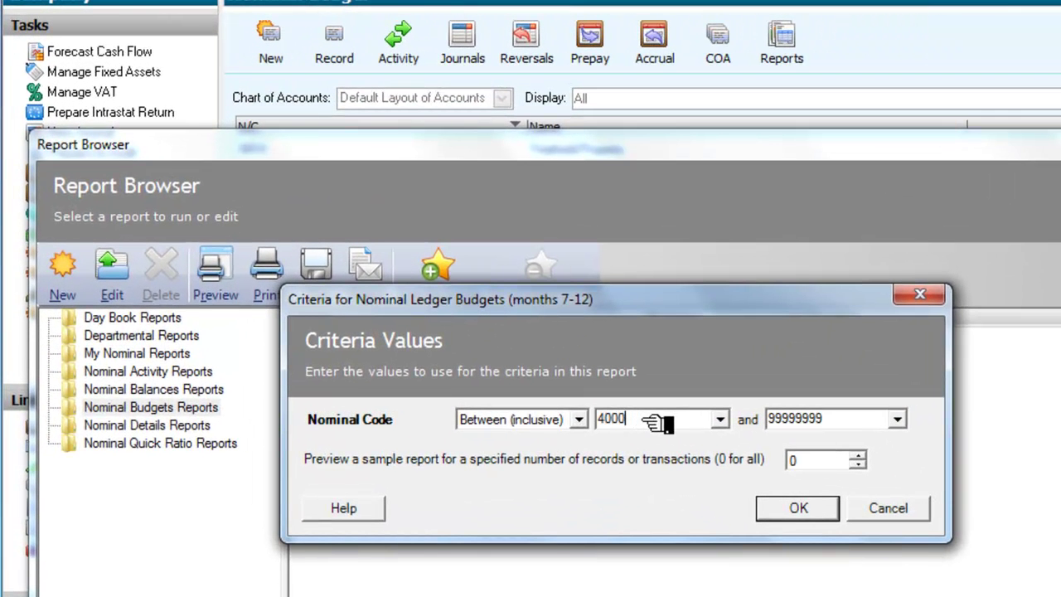
key(Tab)
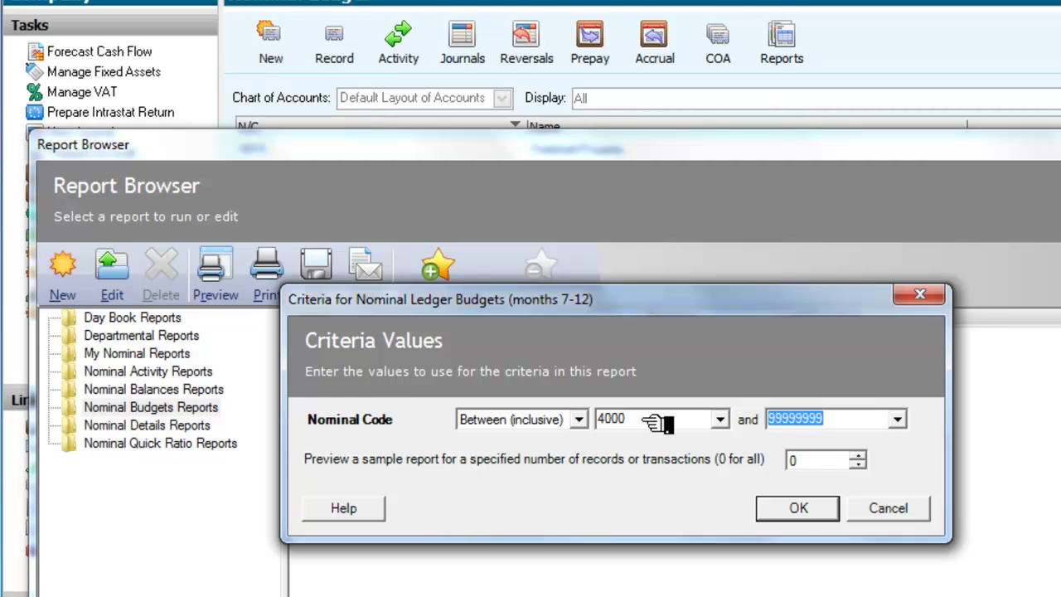
text(4004)
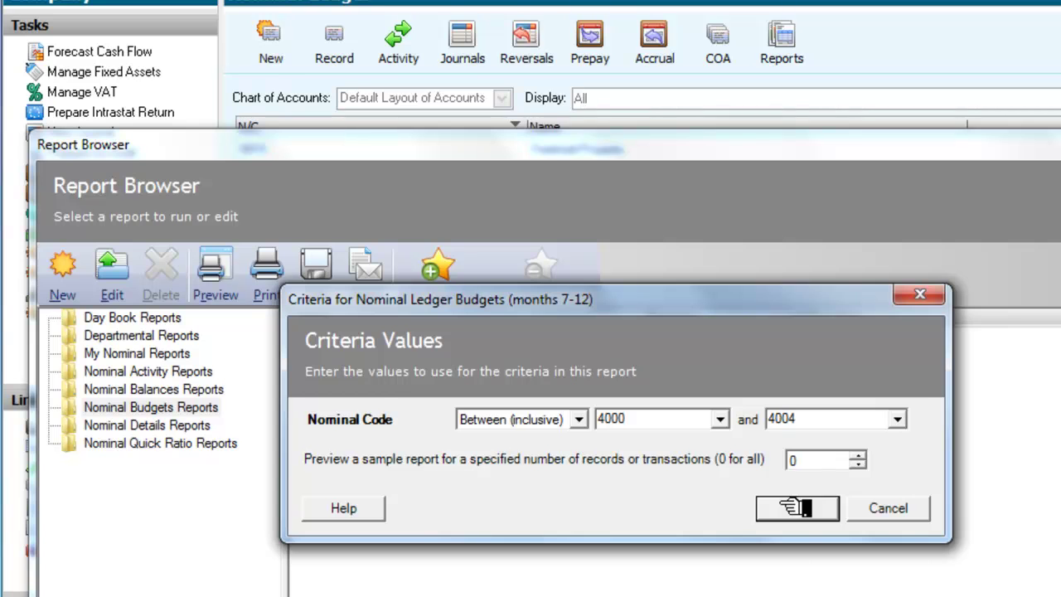
click(796, 508)
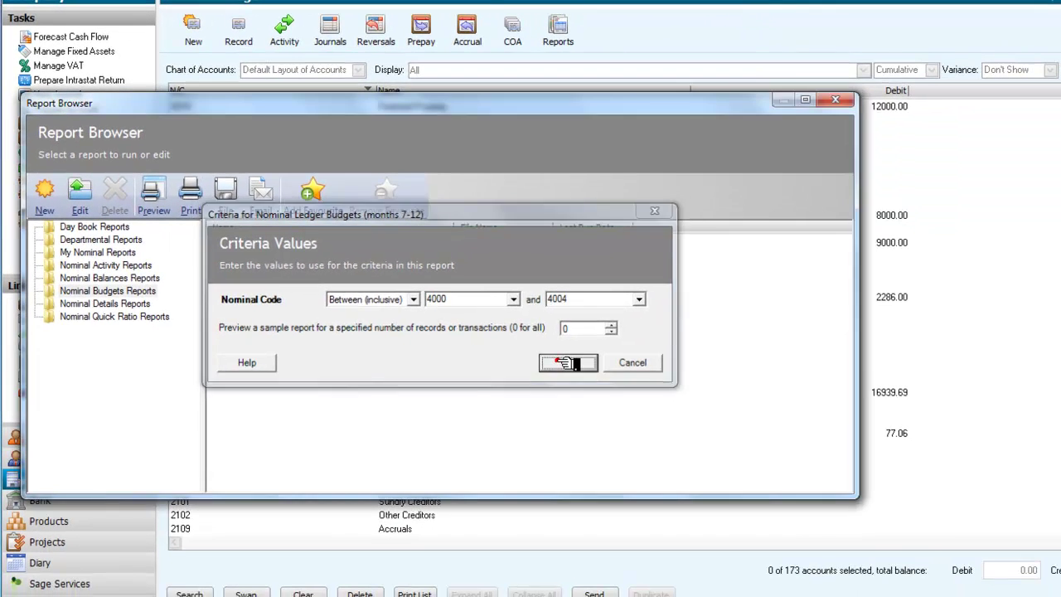